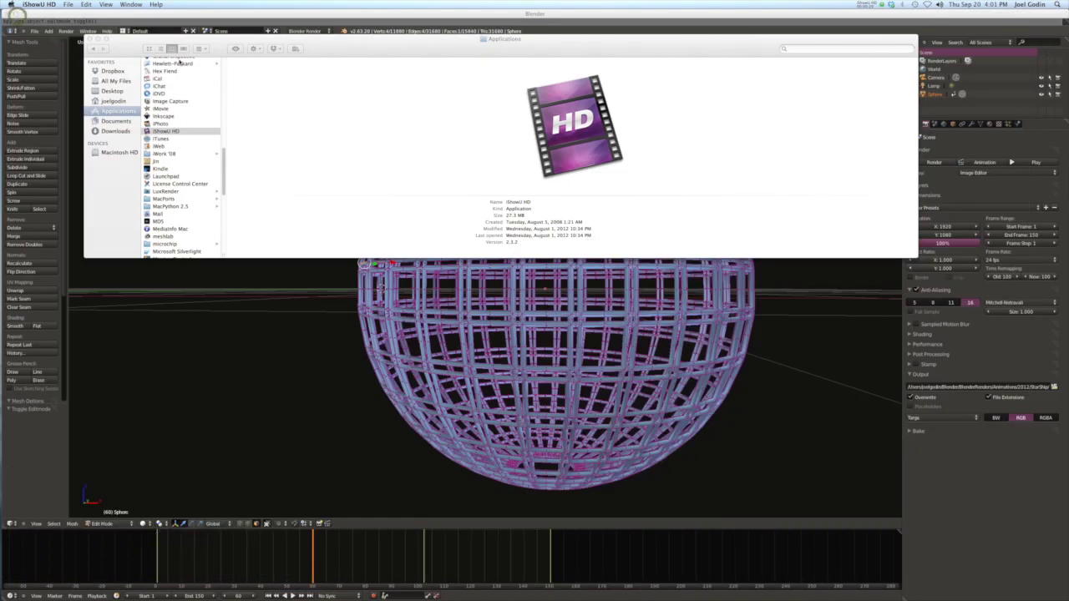
- Close the Finder Applications window to reveal the finished wireframe sphere in Blender
left_click(90, 39)
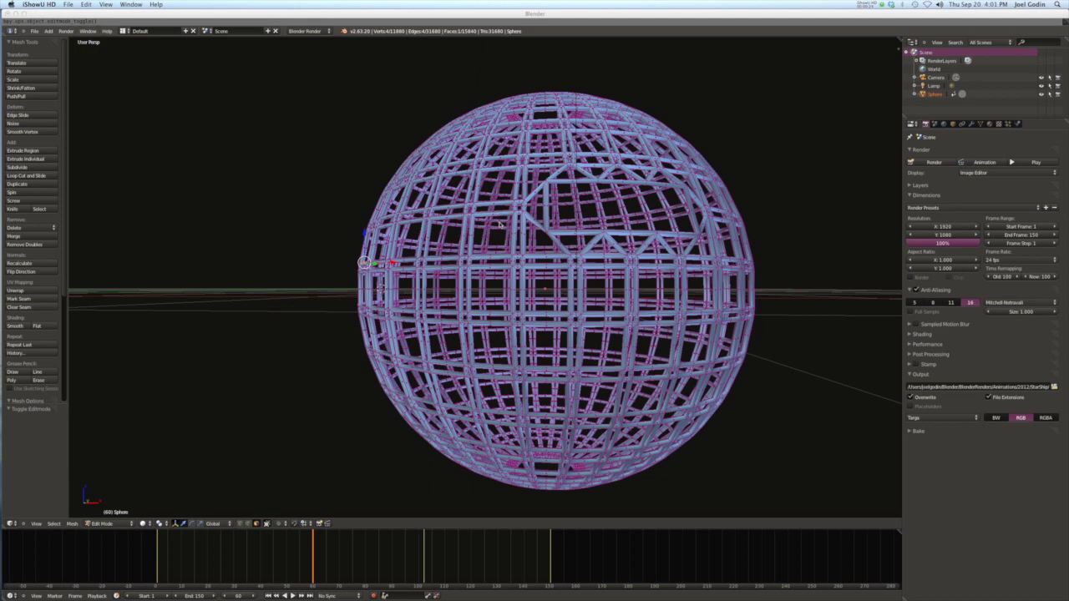
left_click(180, 15)
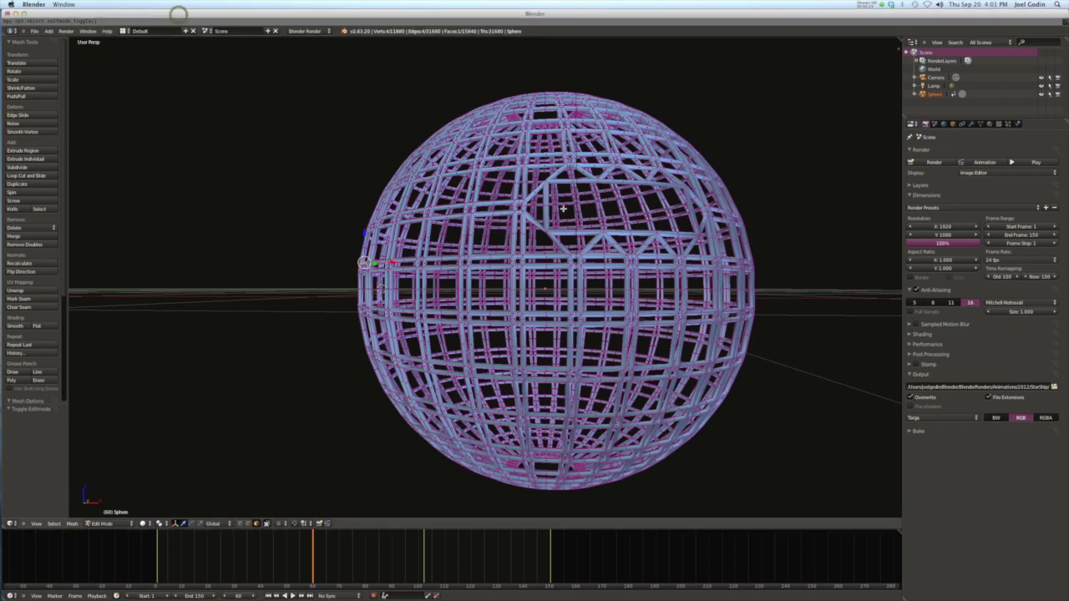
middle_click_drag(563, 208, 184, 255)
scroll(363, 263, "up", 8)
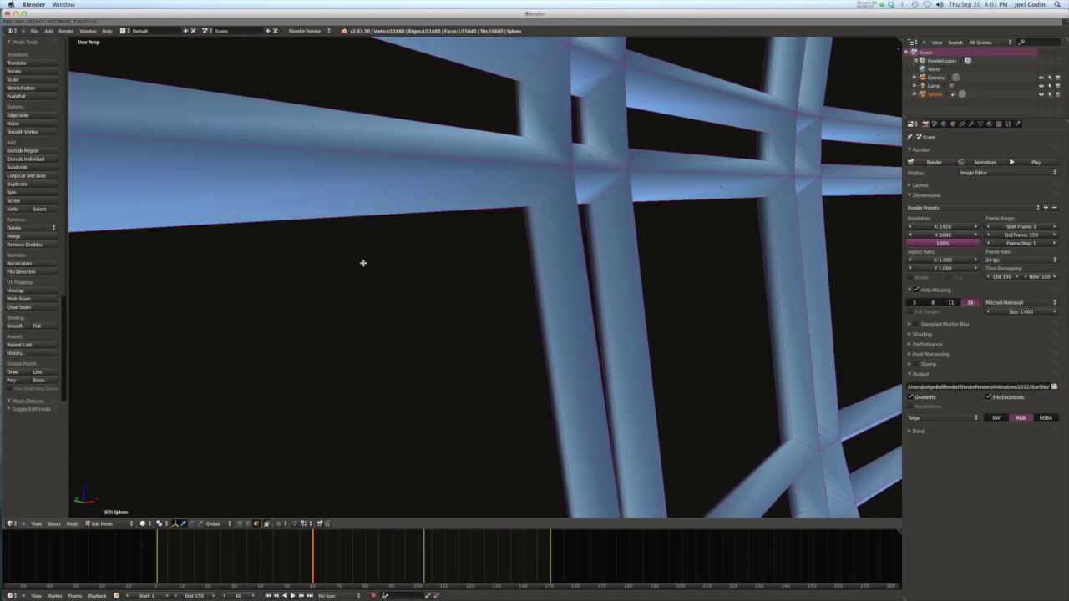
scroll(363, 264, "down", 3)
middle_click_drag(362, 263, 453, 287)
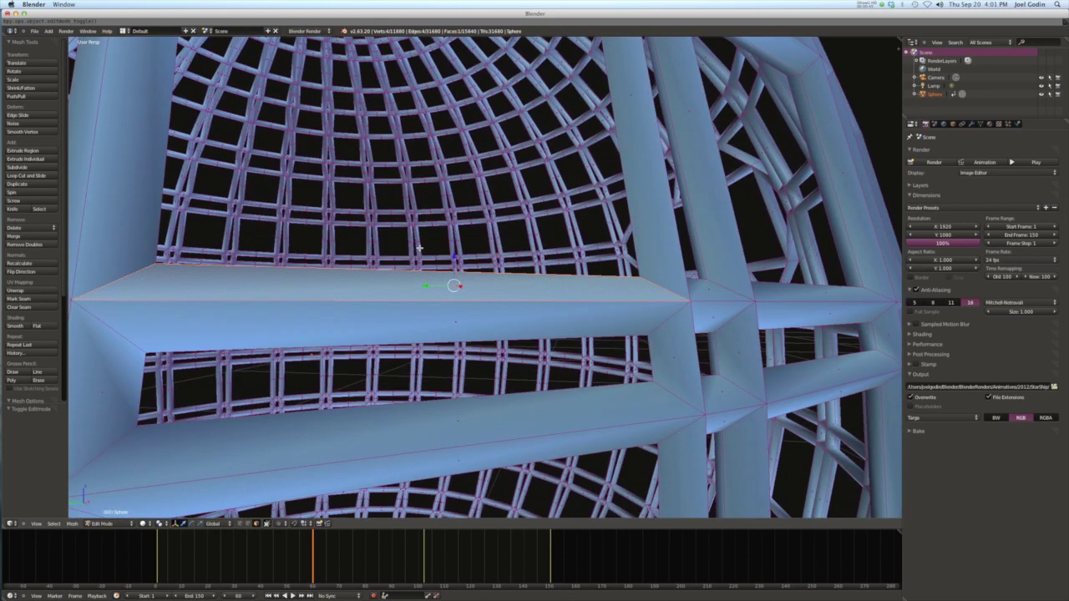
scroll(410, 245, "down", 10)
scroll(404, 249, "up", 3)
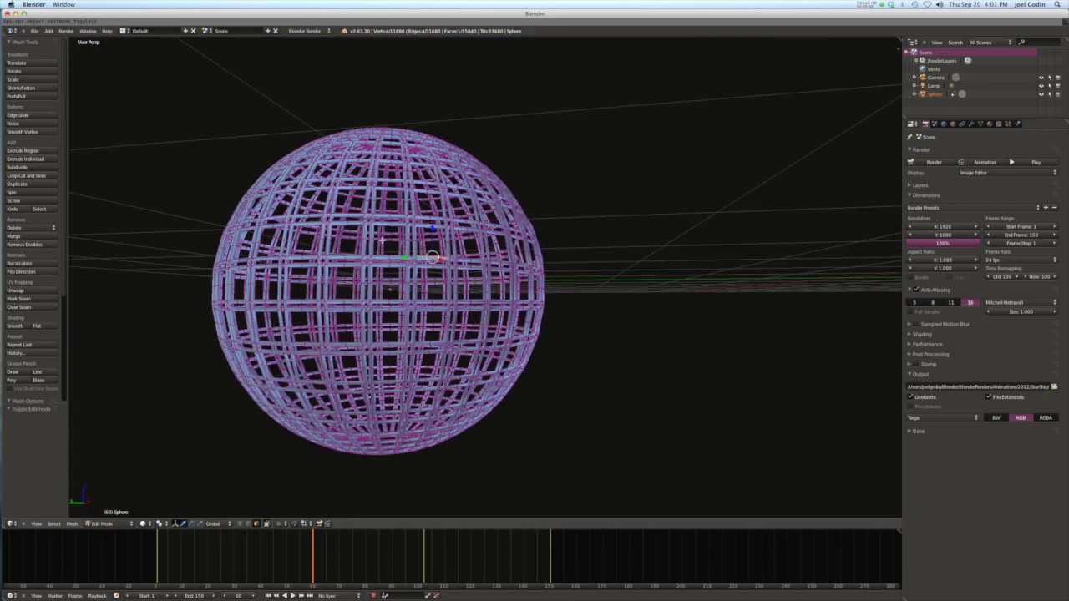
middle_click_drag(382, 241, 379, 232)
scroll(378, 233, "up", 4)
scroll(377, 232, "down", 4)
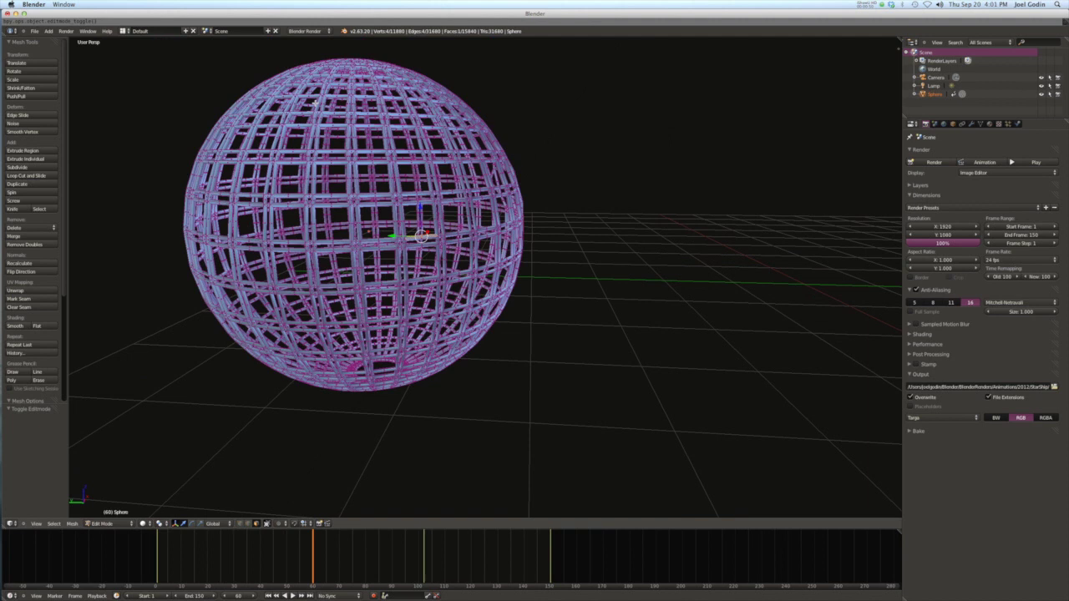
- Start a new empty scene, confirming replacement of the current one
left_click(34, 31)
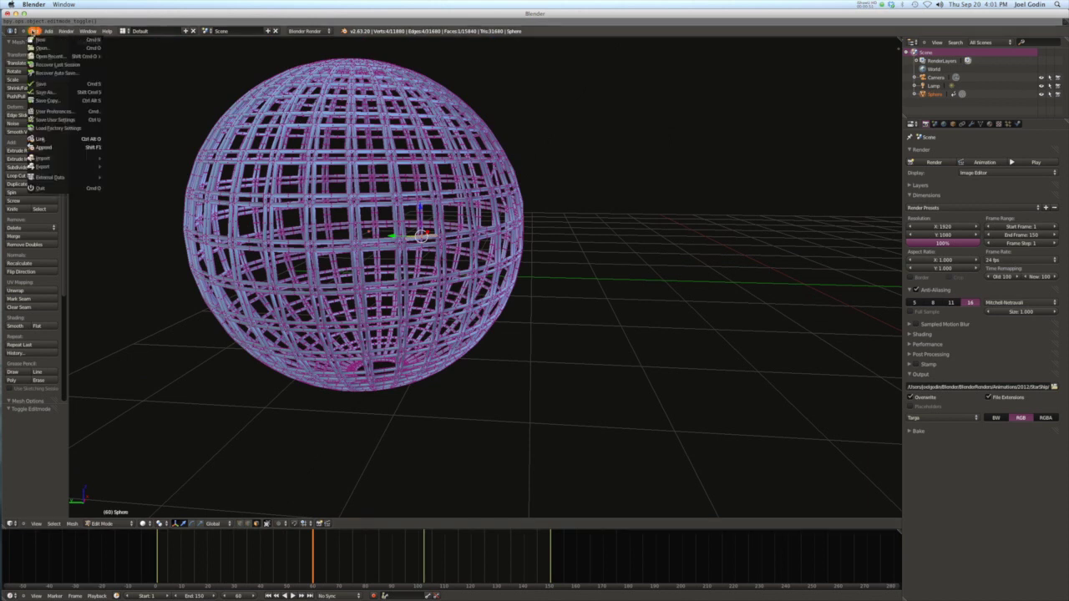
left_click(36, 39)
left_click(40, 55)
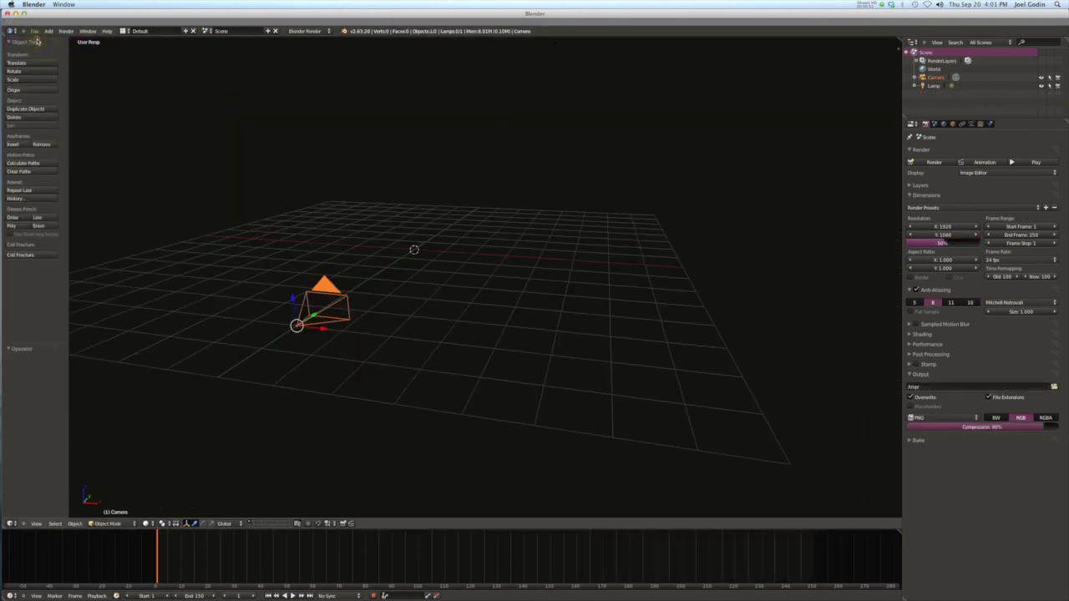
- Add a UV sphere at the origin and enter Edit Mode on it
key("space")
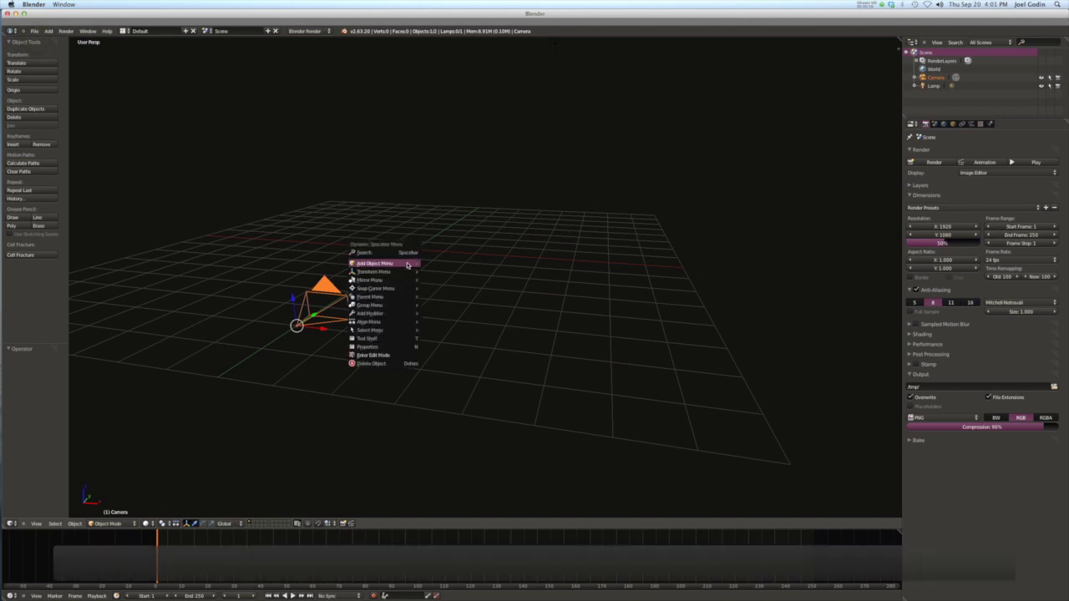
mouse_move(411, 265)
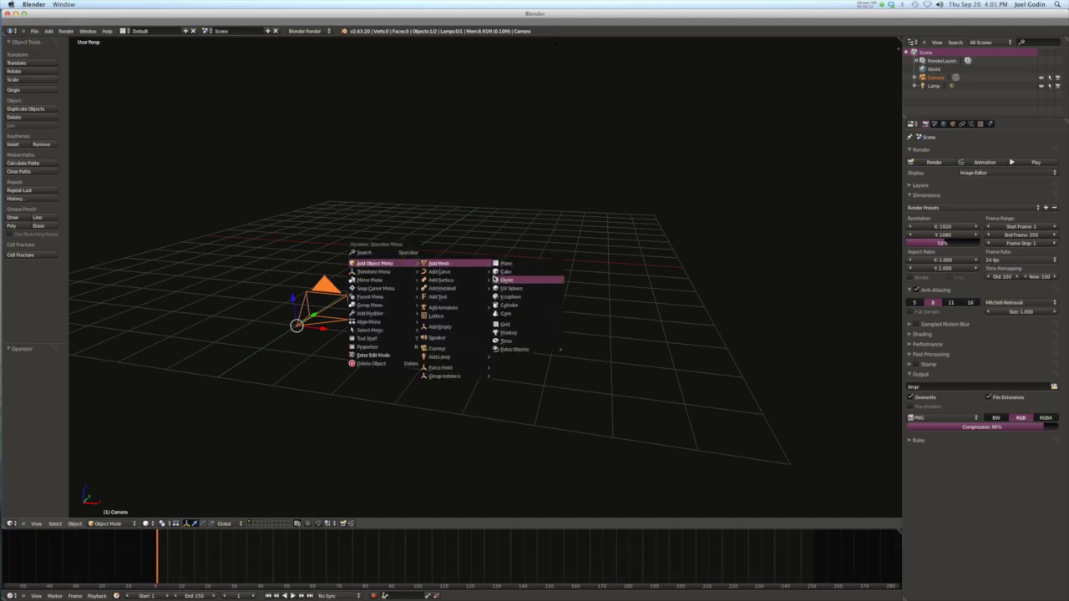
left_click(514, 288)
scroll(413, 251, "up", 5)
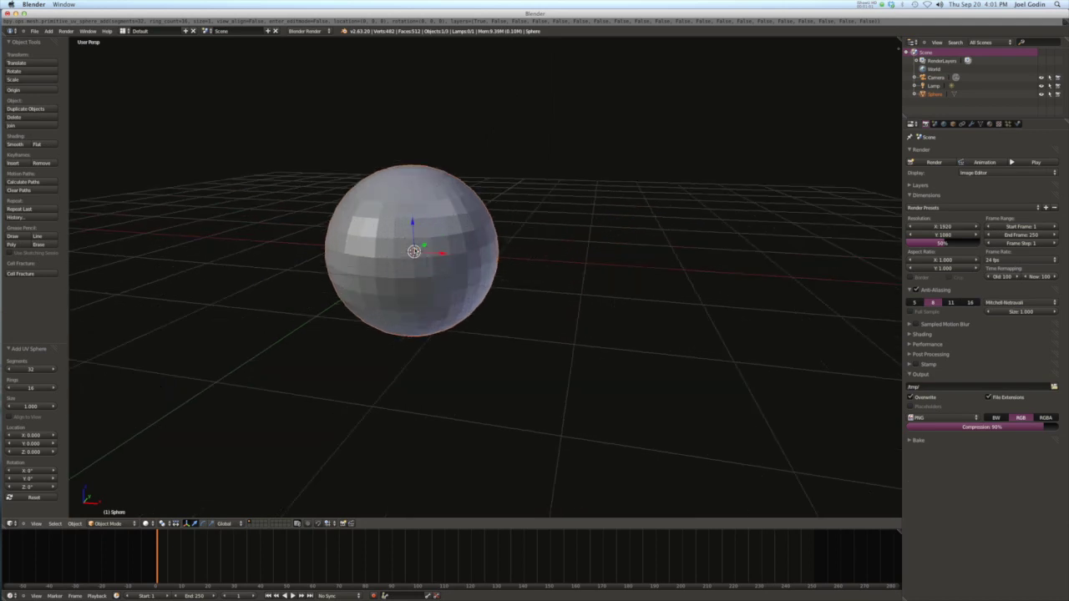
key("Tab")
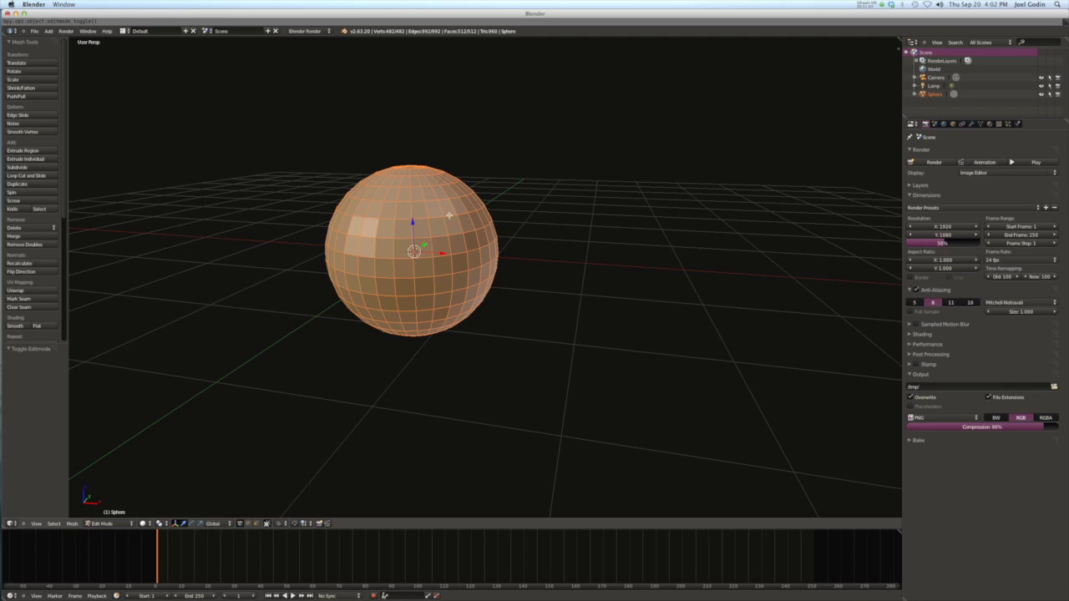
scroll(415, 213, "up", 3)
- Bevel every edge of the sphere at 0.194, raising it to 1984 vertices
key("w")
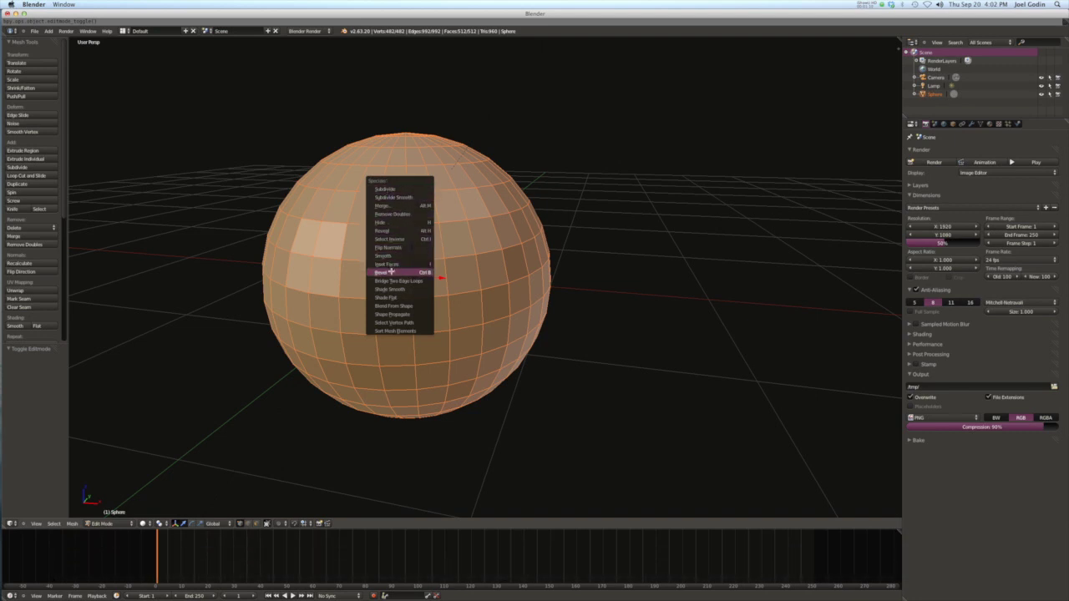
left_click(390, 272)
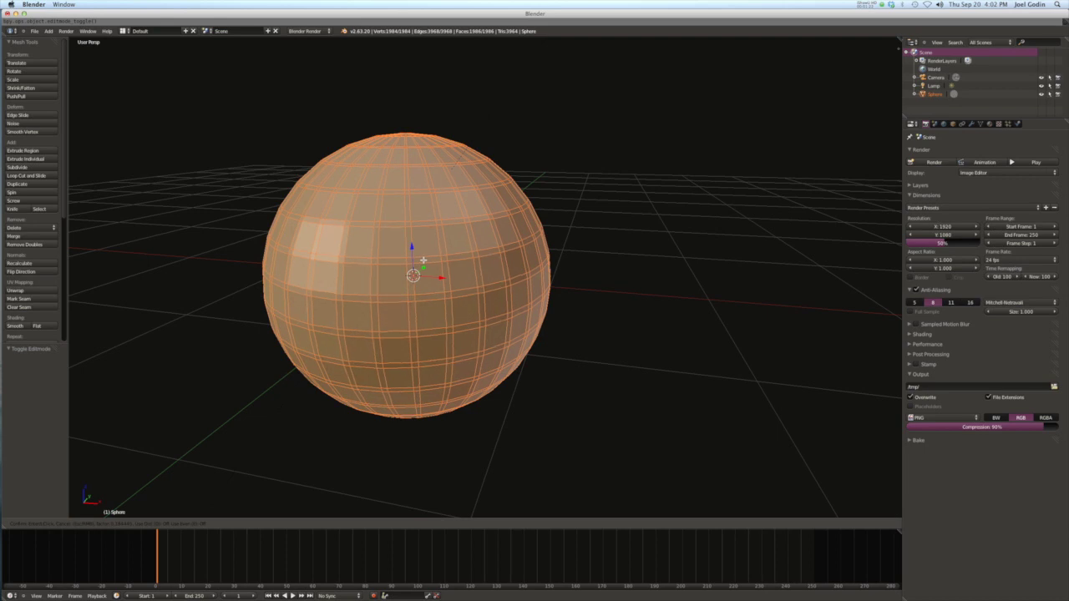
left_click(423, 261)
mouse_move(407, 172)
middle_mouse_down()
mouse_move(403, 208)
mouse_move(394, 131)
mouse_move(439, 112)
mouse_move(406, 122)
mouse_move(408, 162)
mouse_move(396, 176)
mouse_move(397, 164)
middle_mouse_up()
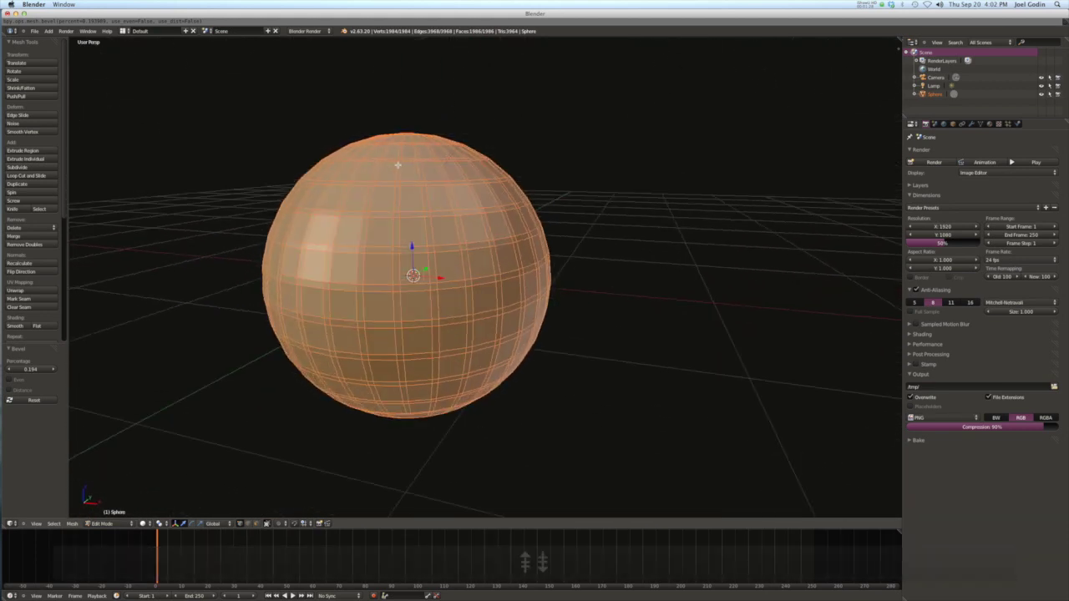
scroll(397, 164, "up", 5)
scroll(396, 166, "down", 5)
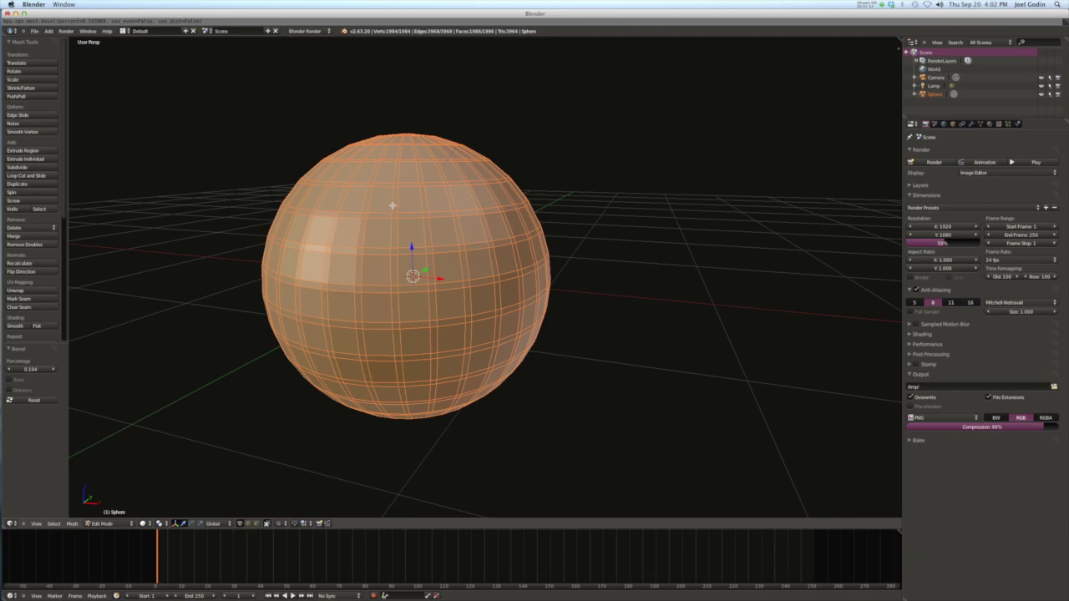
key("ctrl+f")
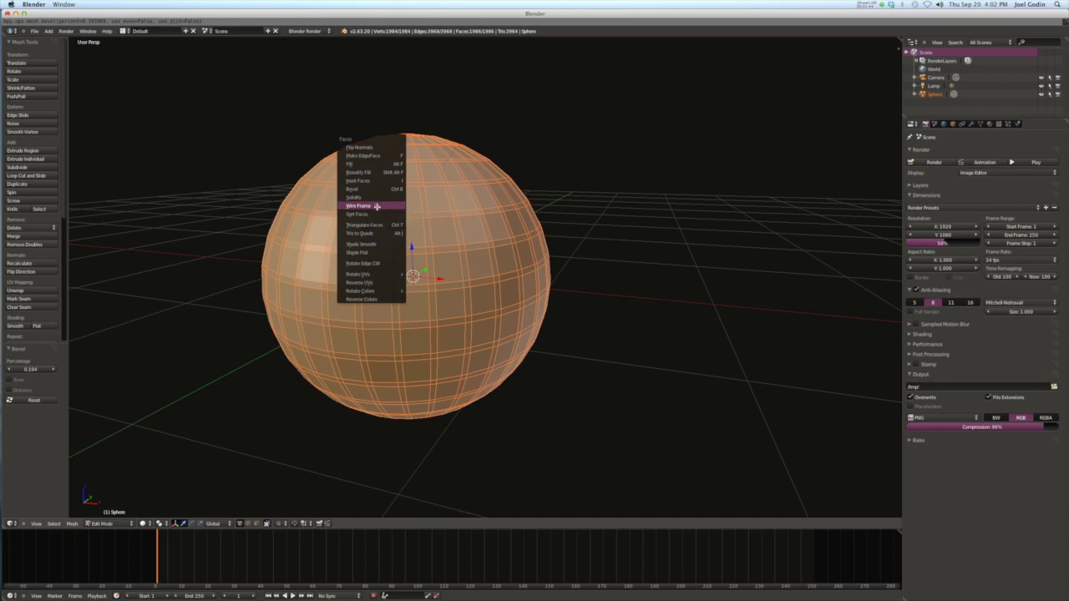
left_click(377, 205)
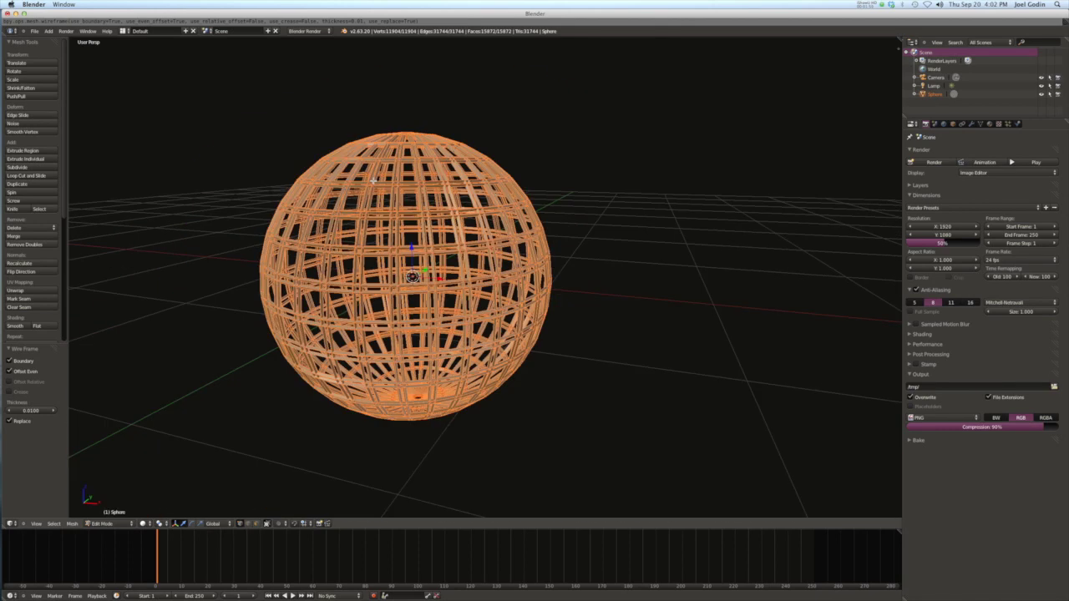
mouse_move(375, 179)
middle_mouse_down()
mouse_move(403, 203)
mouse_move(388, 185)
middle_mouse_up()
key("super+z")
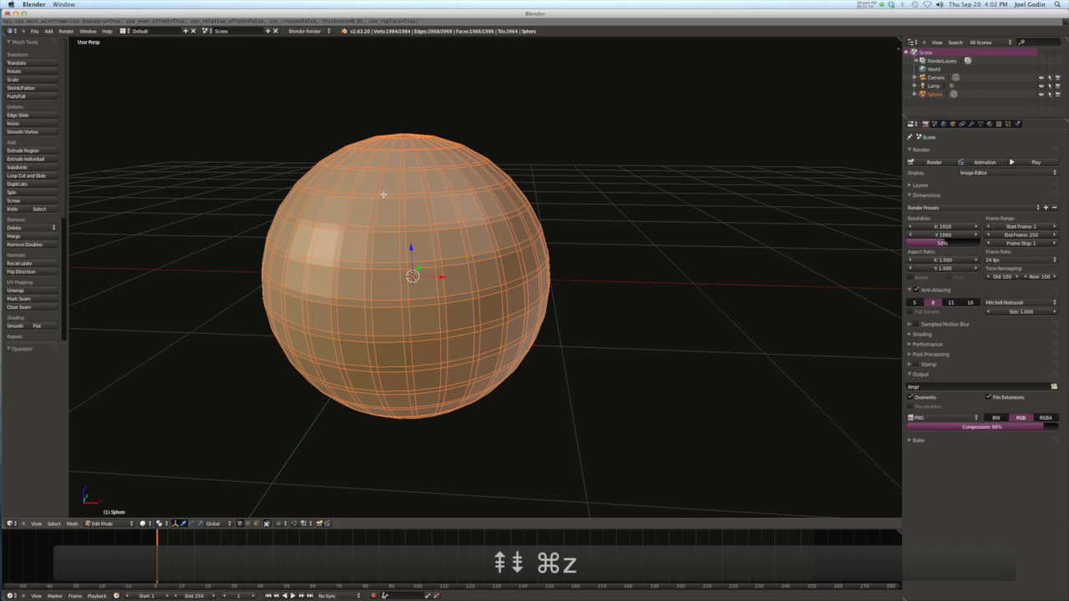
scroll(390, 199, "up", 4)
scroll(394, 203, "down", 4)
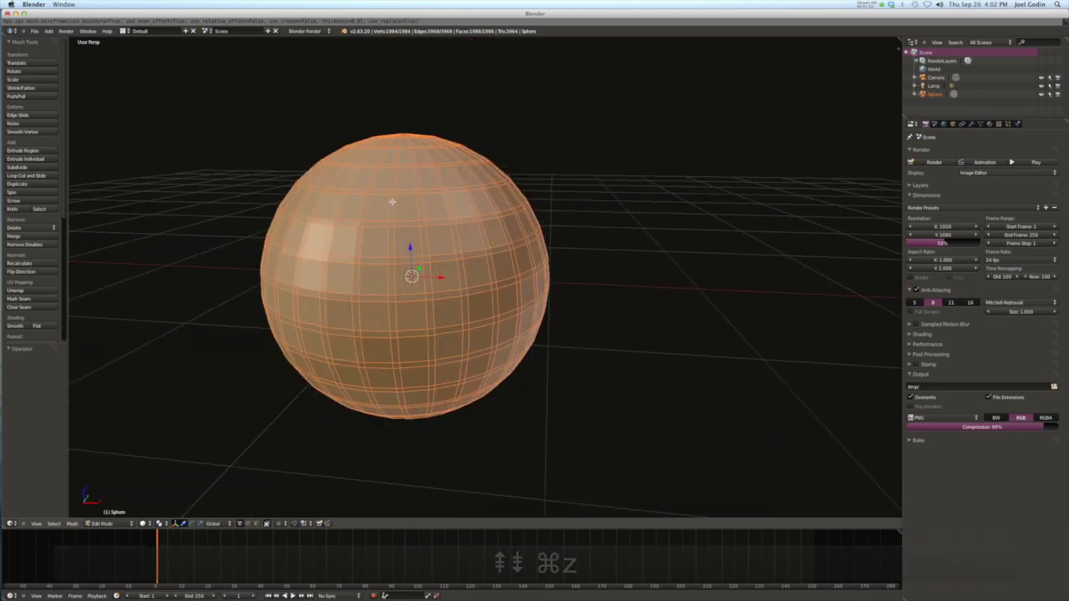
middle_click_drag(394, 203, 369, 199)
- Undo the subdivision and delete three adjacent faces above the sphere's centre to open a hole
key("super+z")
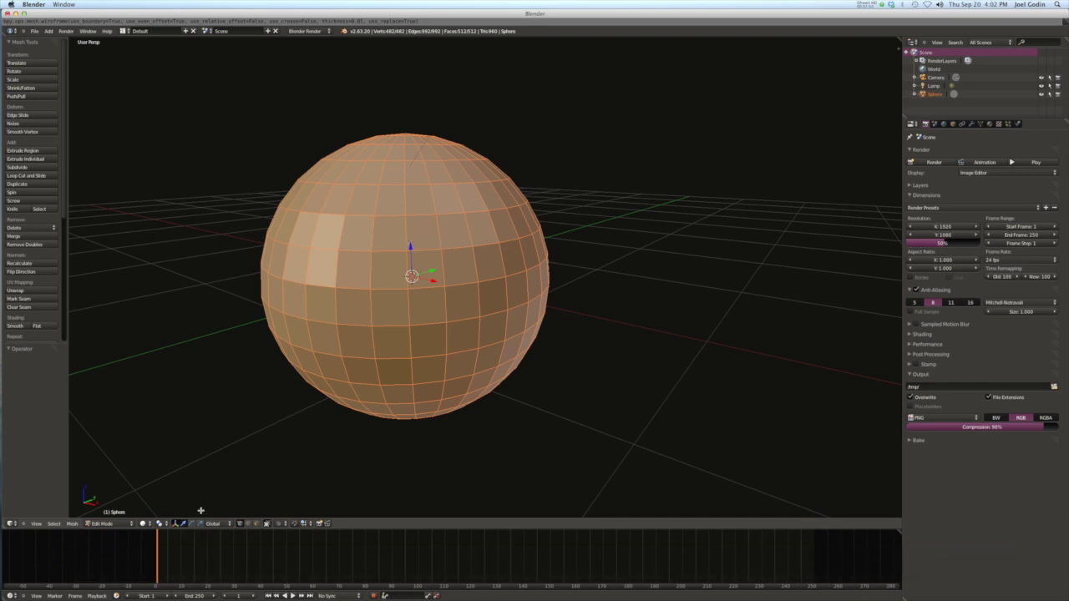
left_click(255, 524)
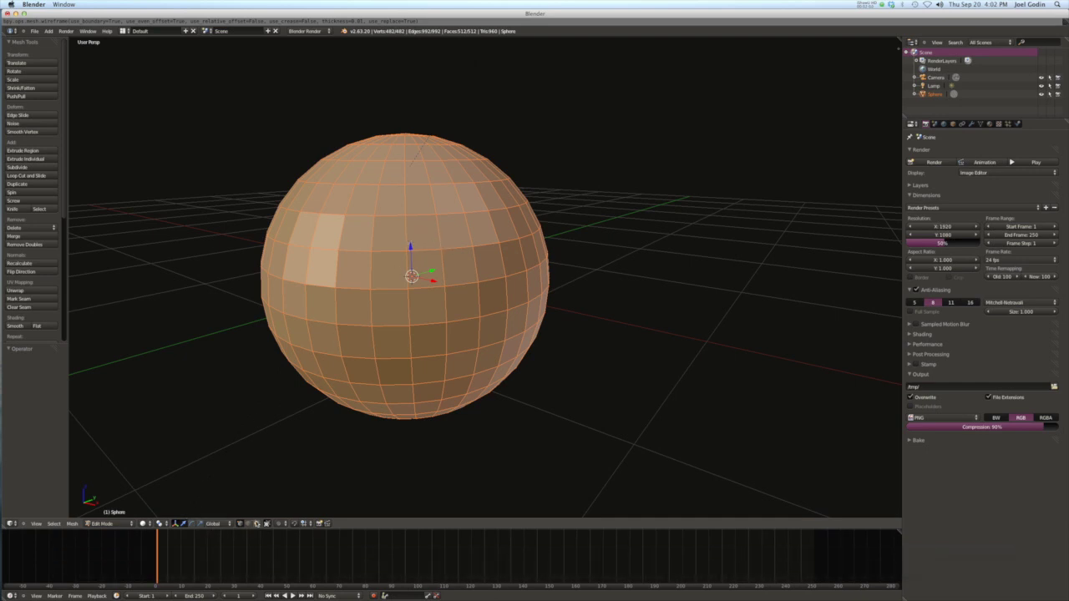
right_click(382, 231)
right_click(417, 233, "shift")
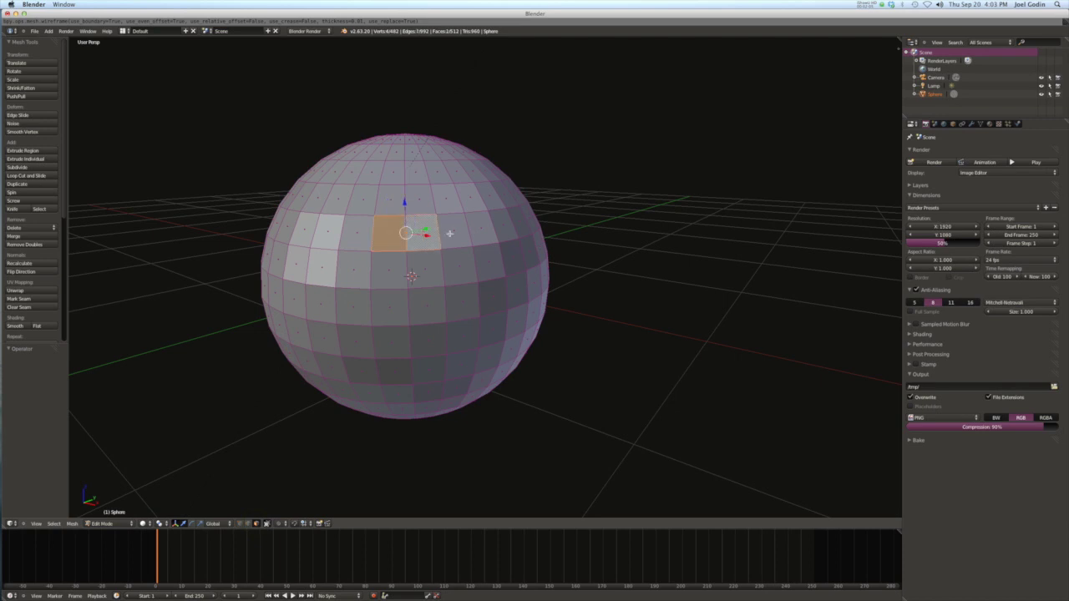
right_click(457, 234, "shift")
key("x")
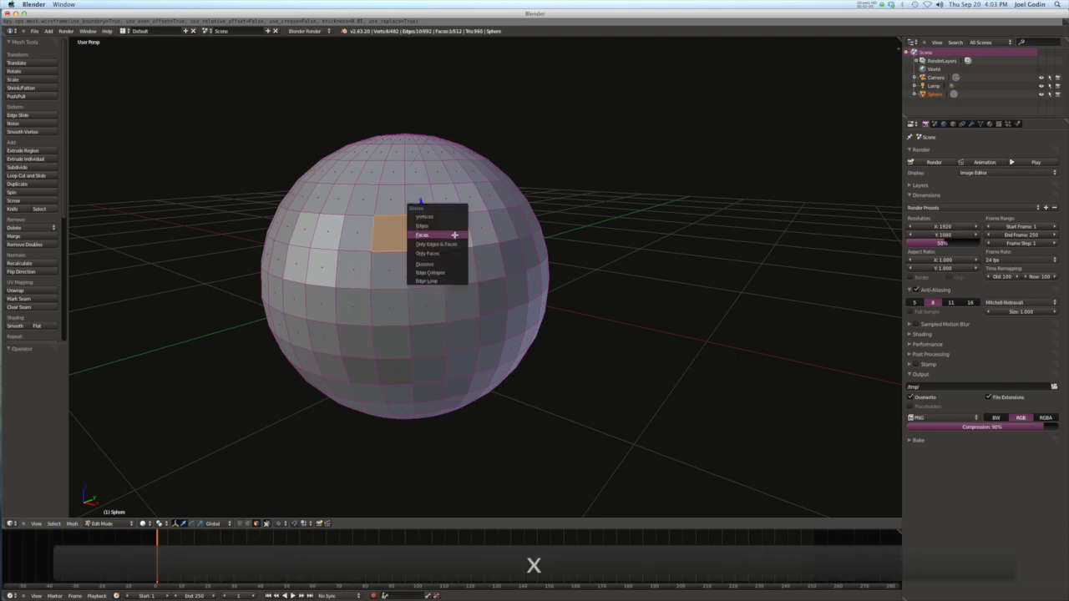
left_click(452, 236)
middle_click_drag(415, 225, 429, 229)
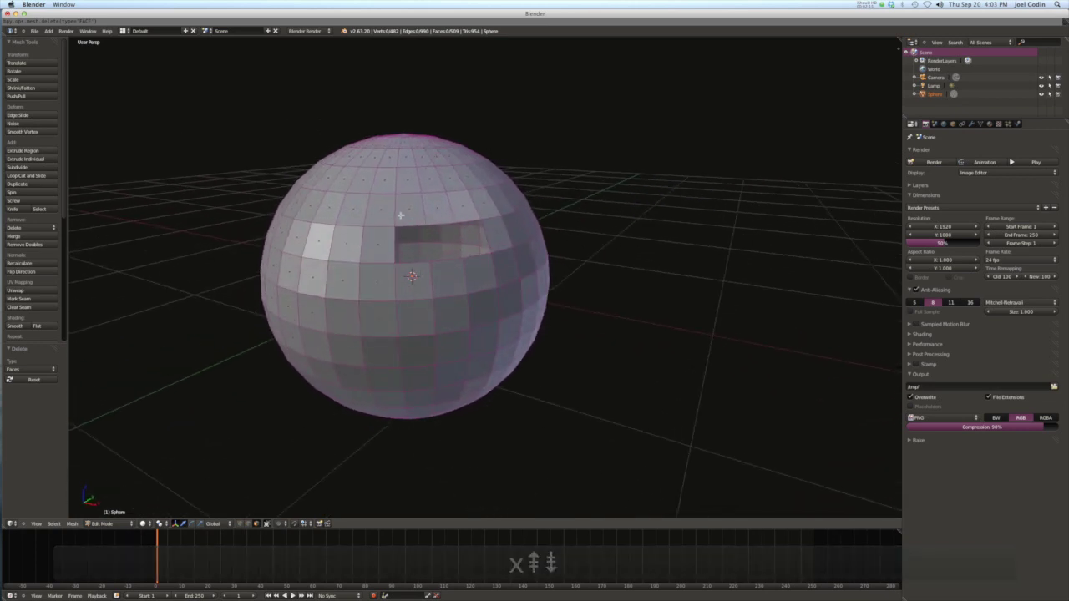
- Subdivide the whole holed mesh and bevel it at 0.287
key("a")
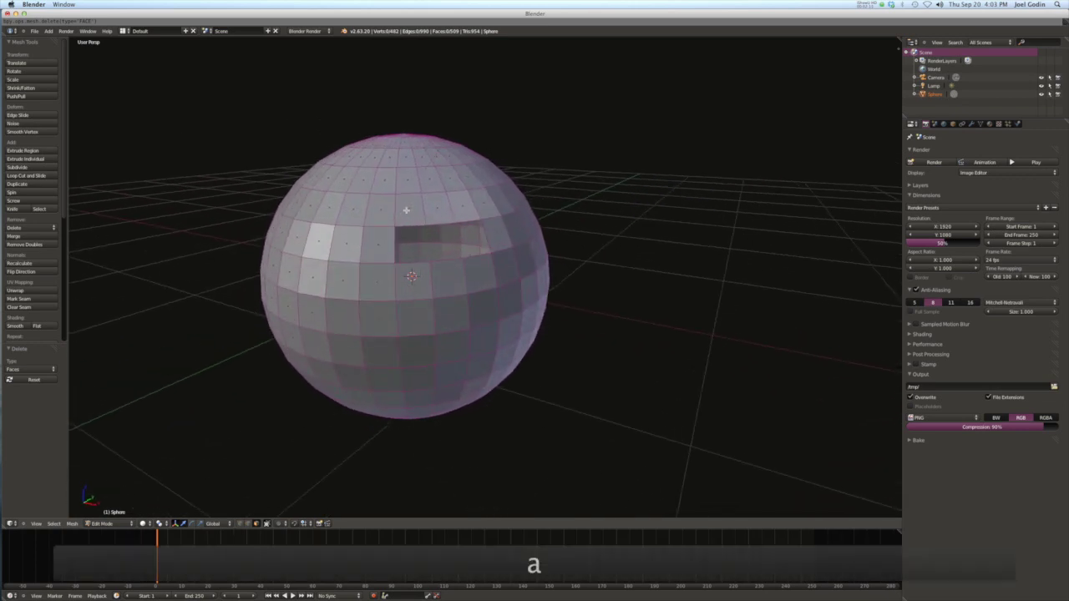
key("w")
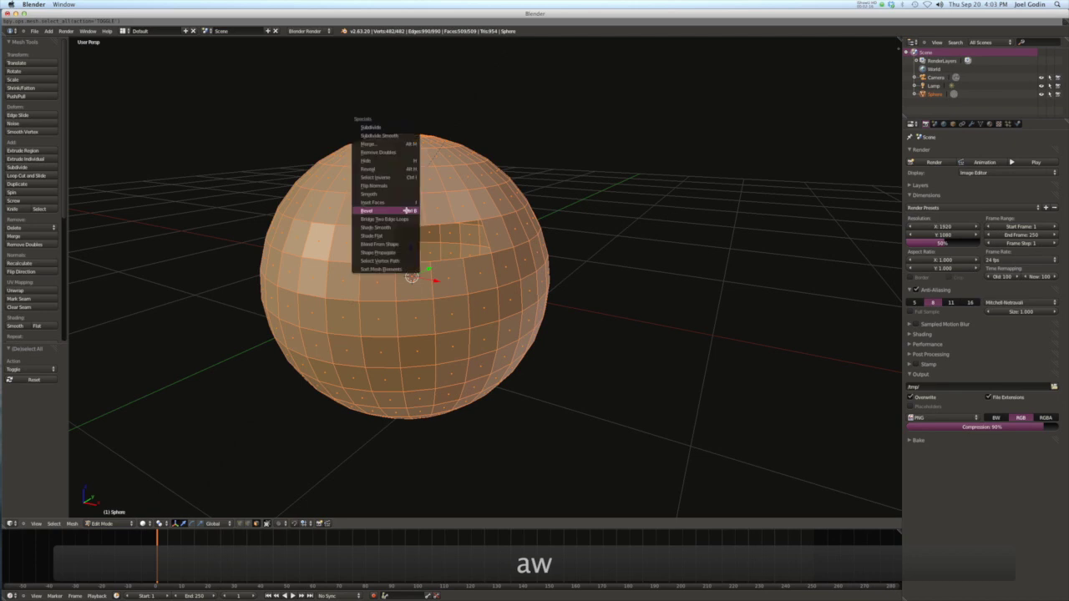
left_click(406, 209)
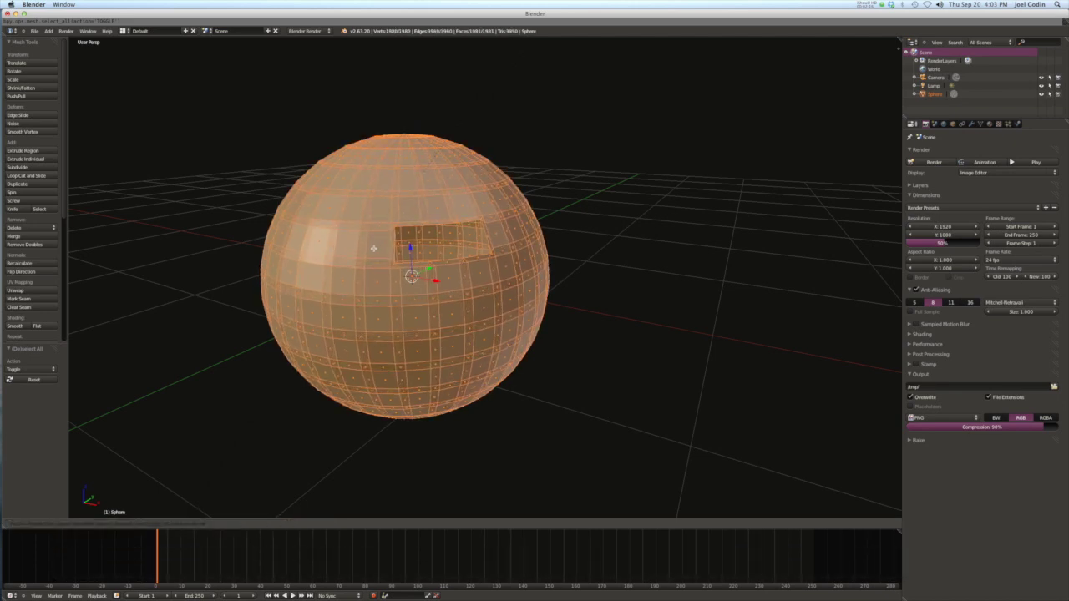
key("ctrl+b")
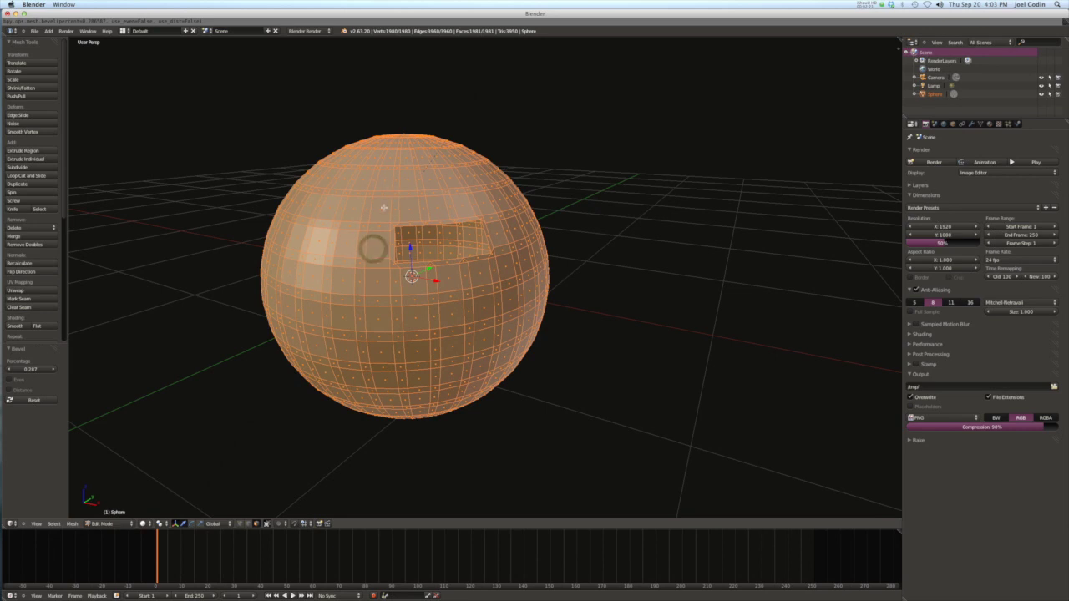
left_click(389, 205)
key("ctrl+f")
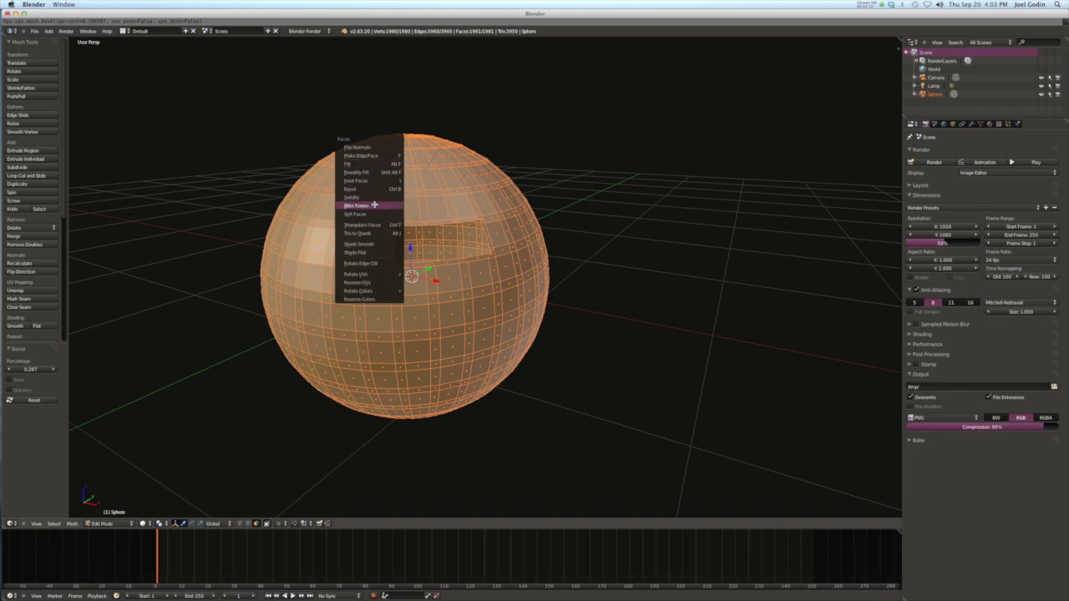
- Apply Wire Frame to make an 11880-vertex strut lattice, deselect all, and return to Object Mode
left_click(372, 205)
mouse_move(390, 229)
middle_mouse_down()
mouse_move(359, 222)
mouse_move(383, 234)
middle_mouse_up()
key("a")
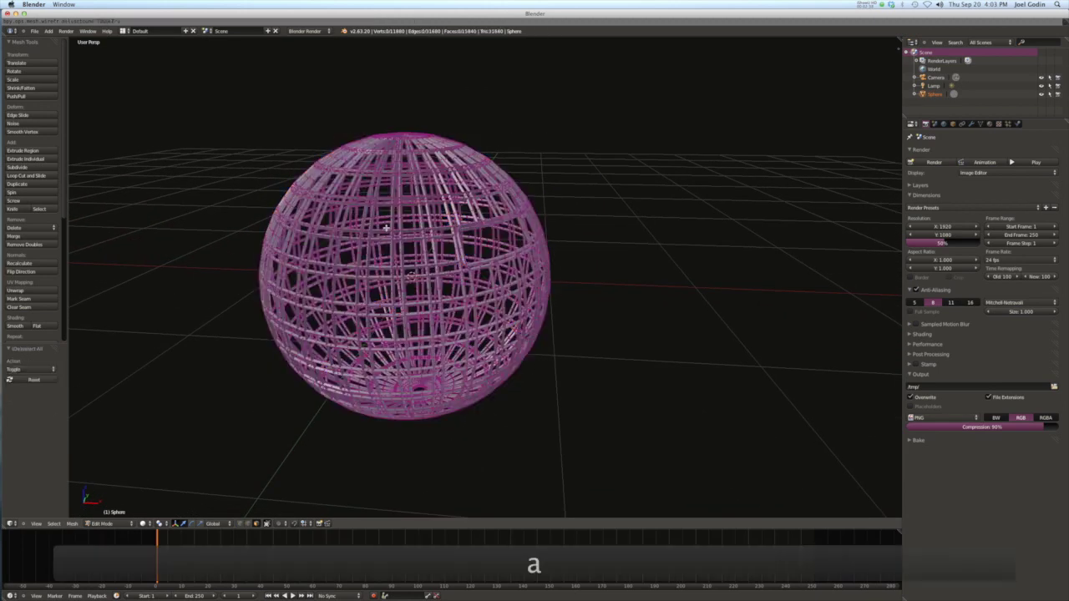
key("Tab")
scroll(381, 221, "up", 6)
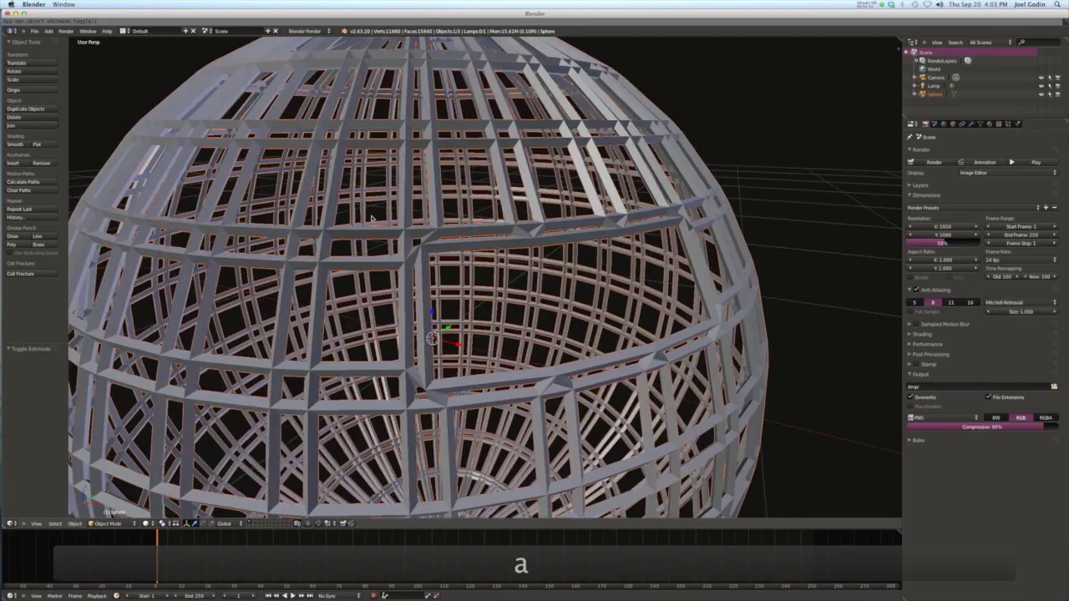
middle_click_drag(373, 217, 440, 228)
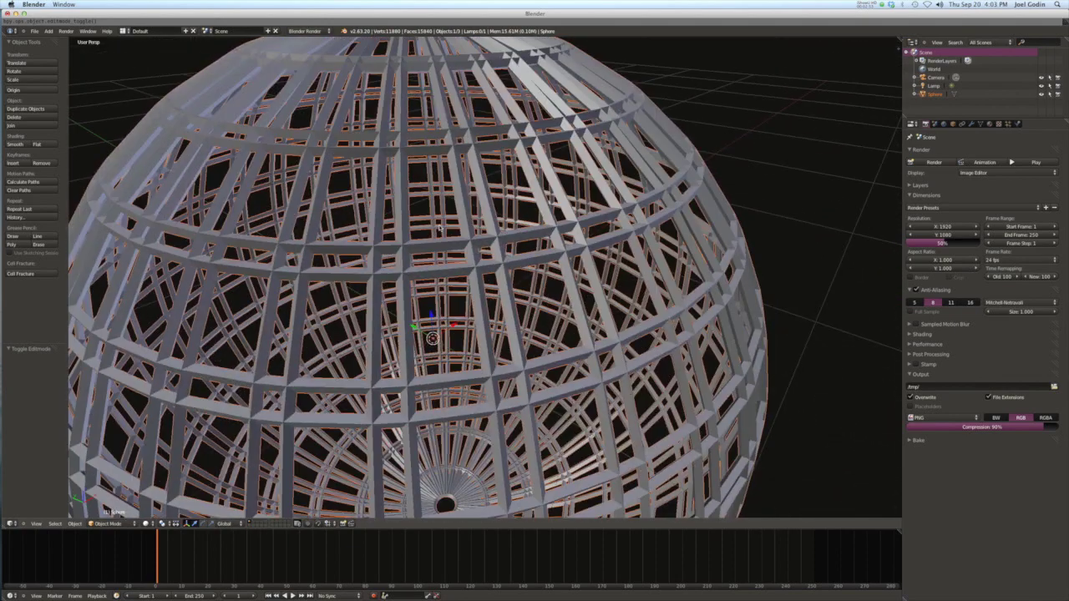